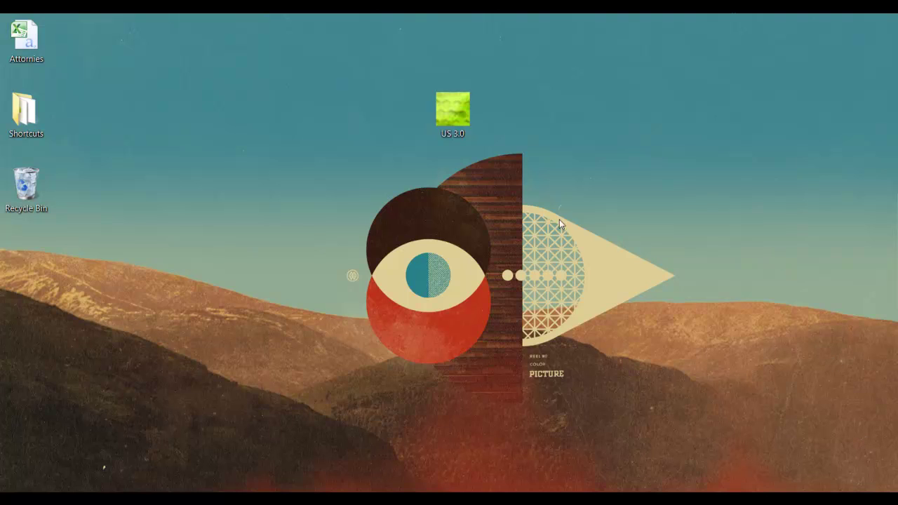
Extract the US 3.0 archive to the same folder that the RAR file is located in.
{"action": "double_click", "coordinate": [469, 104]}
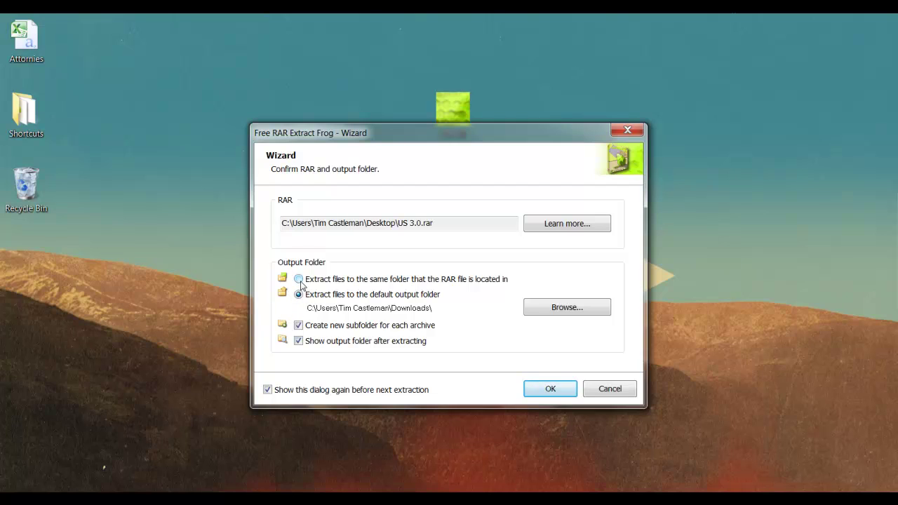
{"action": "left_click", "coordinate": [299, 279]}
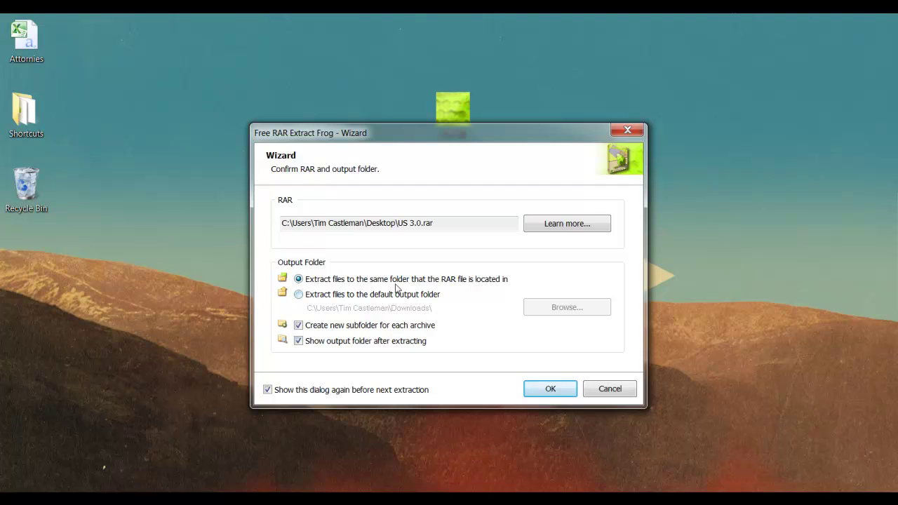
{"action": "left_click", "coordinate": [550, 388]}
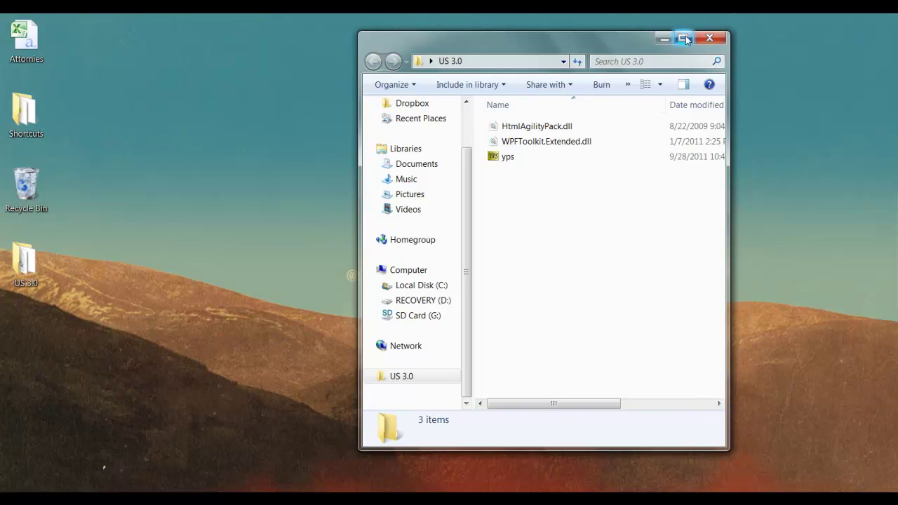
Create a shortcut to the extracted yps application, place it on the desktop, and close the US 3.0 folder.
{"action": "left_click", "coordinate": [502, 157]}
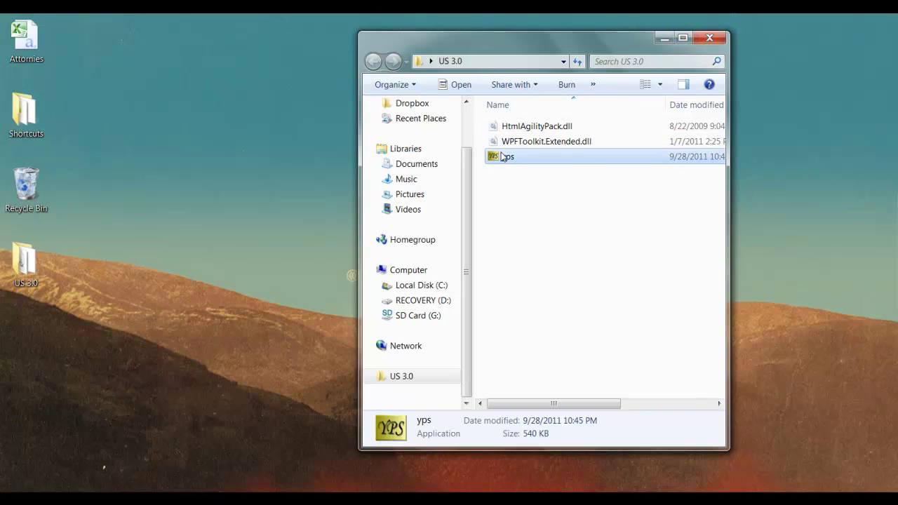
{"action": "right_click", "coordinate": [501, 157]}
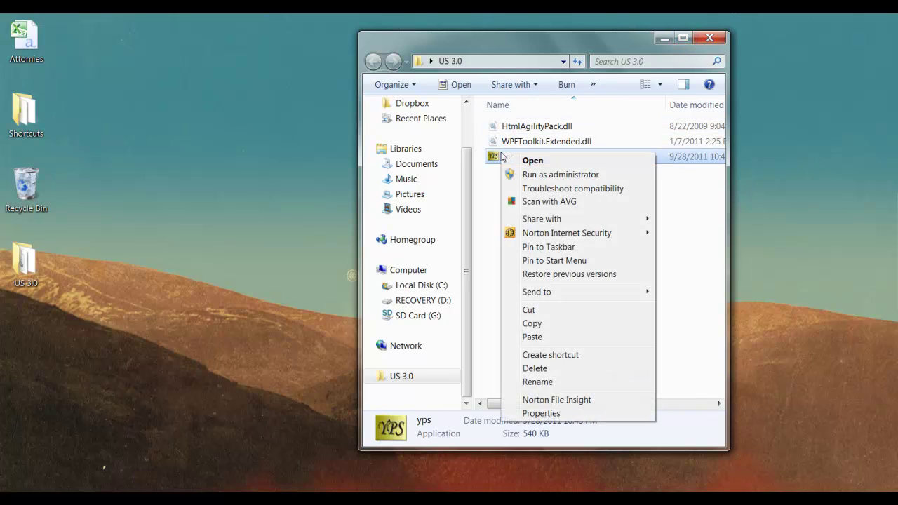
{"action": "left_click", "coordinate": [566, 355]}
{"action": "left_click_drag", "start_coordinate": [527, 157], "coordinate": [197, 191]}
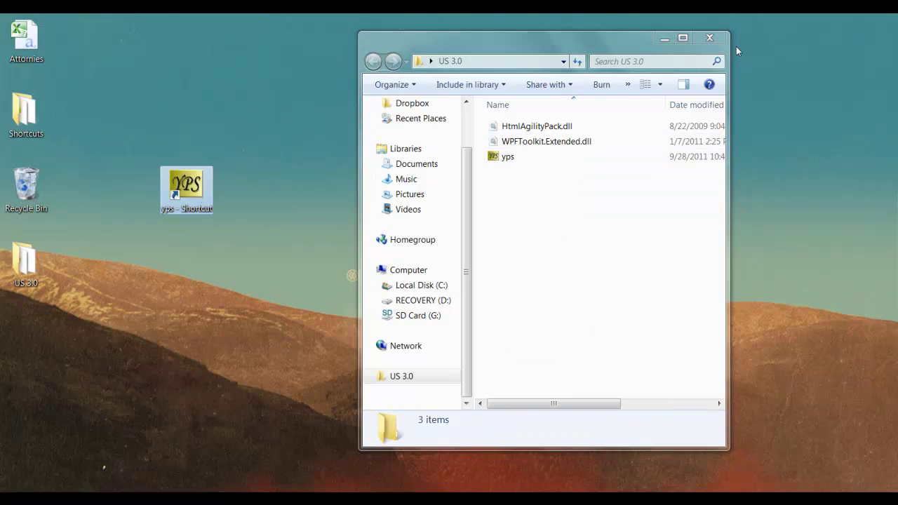
{"action": "left_click", "coordinate": [709, 37]}
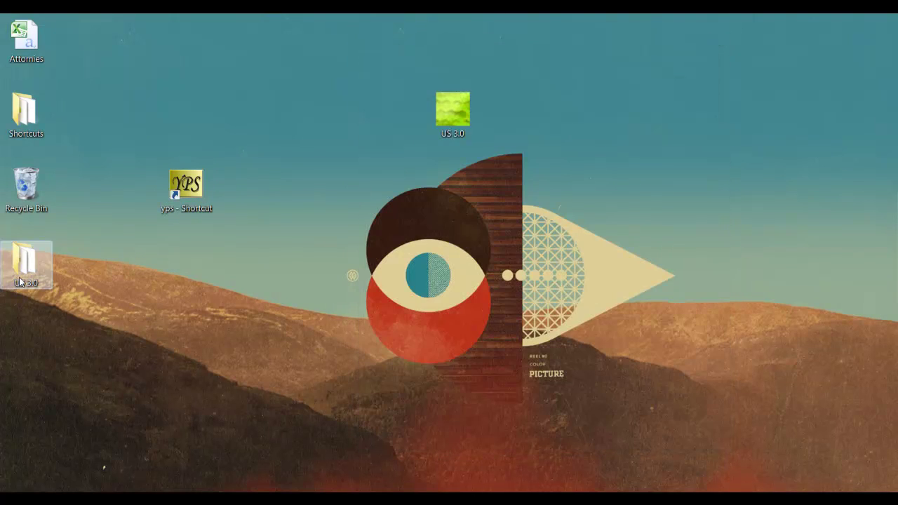
{"action": "left_click", "coordinate": [20, 282]}
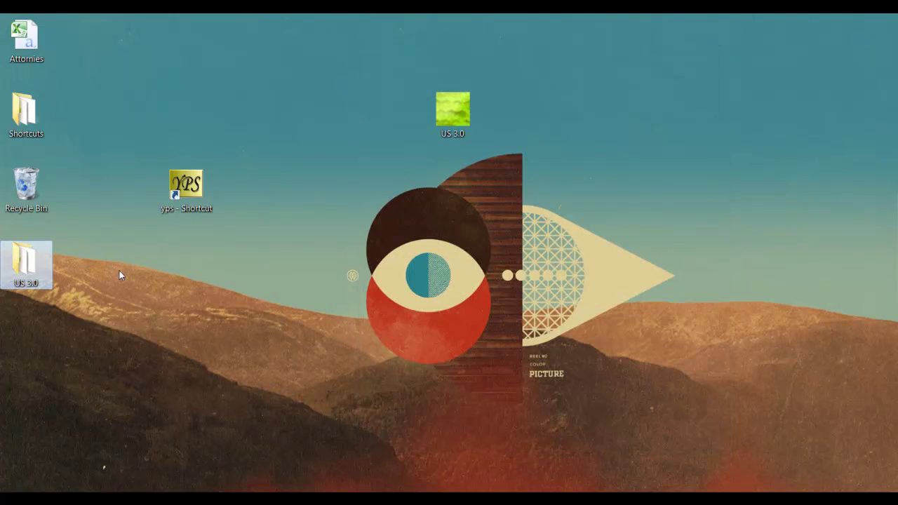
Launch Yellow Pages Scraper from its desktop shortcut, maximize it, and load the Yellow Pages website.
{"action": "double_click", "coordinate": [195, 198]}
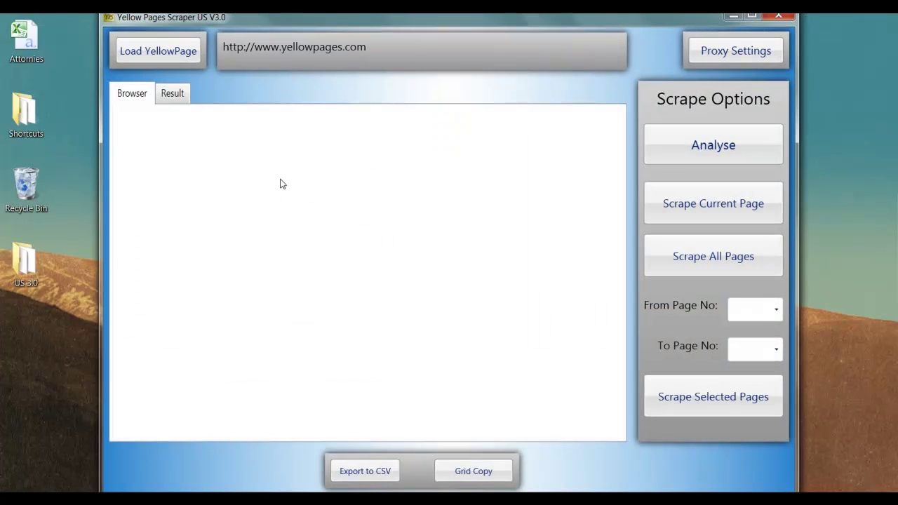
{"action": "left_click", "coordinate": [752, 18]}
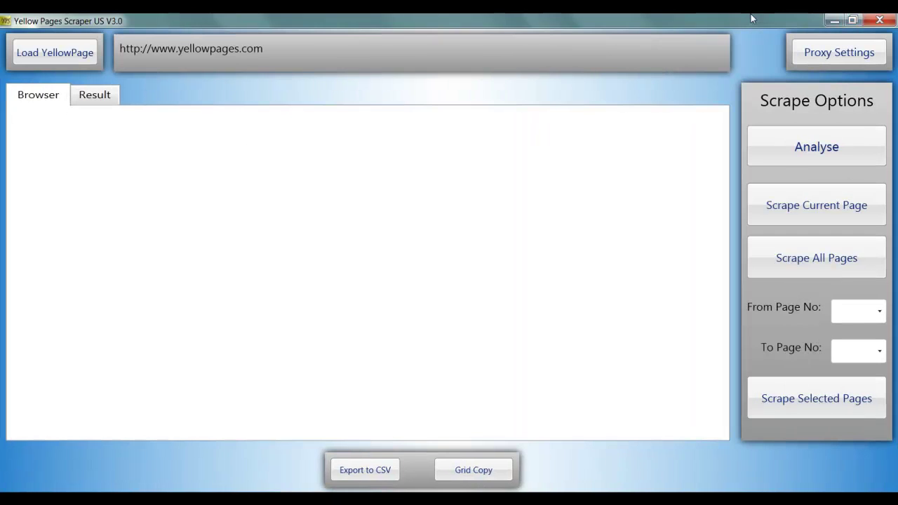
{"action": "left_click", "coordinate": [62, 56]}
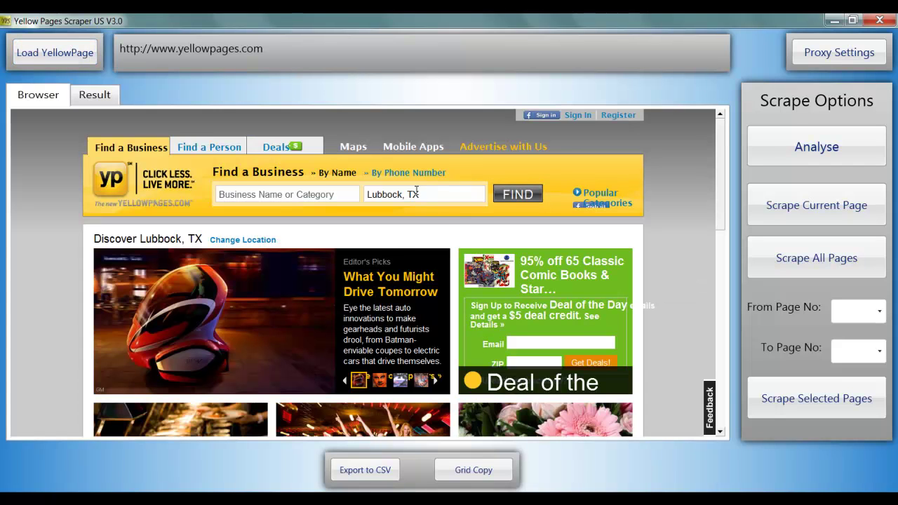
Search the Yellow Pages site for the suggested category "eye doctor" in Lubbock, TX.
{"action": "left_click", "coordinate": [339, 195]}
{"action": "type", "text": "Doc"}
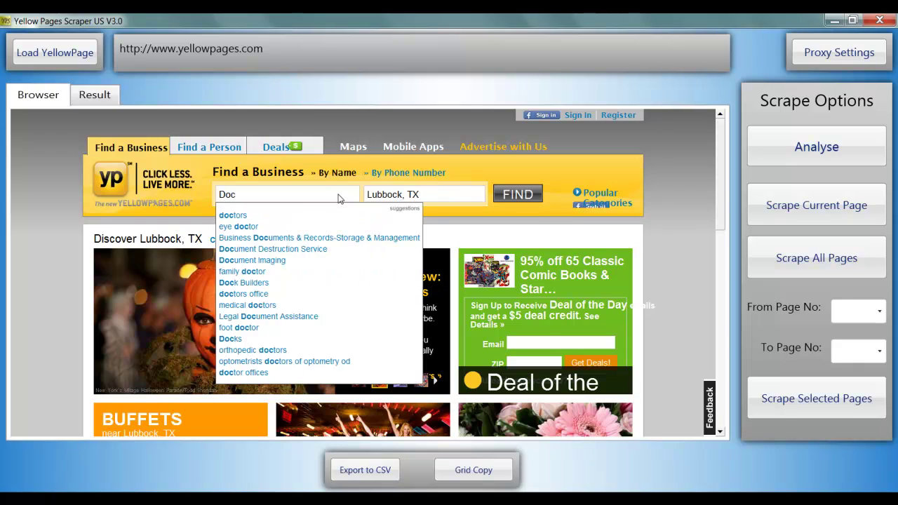
{"action": "left_click", "coordinate": [255, 228]}
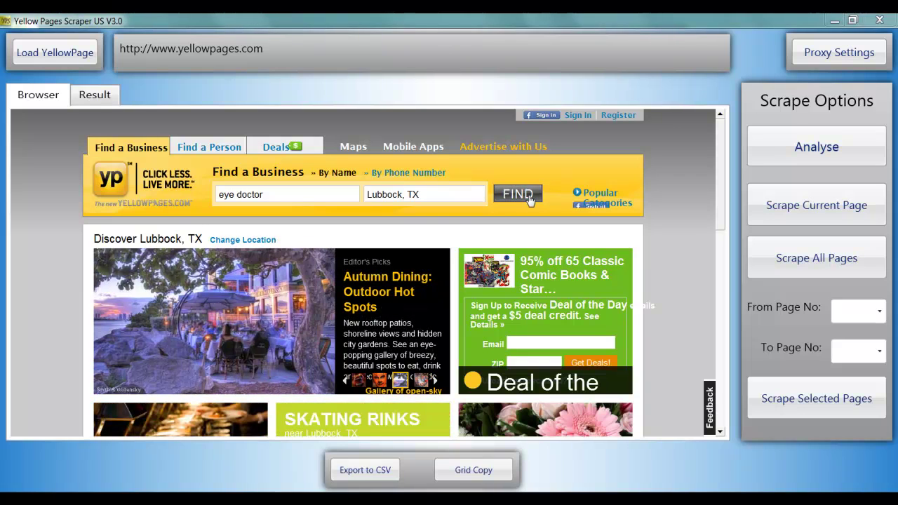
{"action": "left_click", "coordinate": [529, 195]}
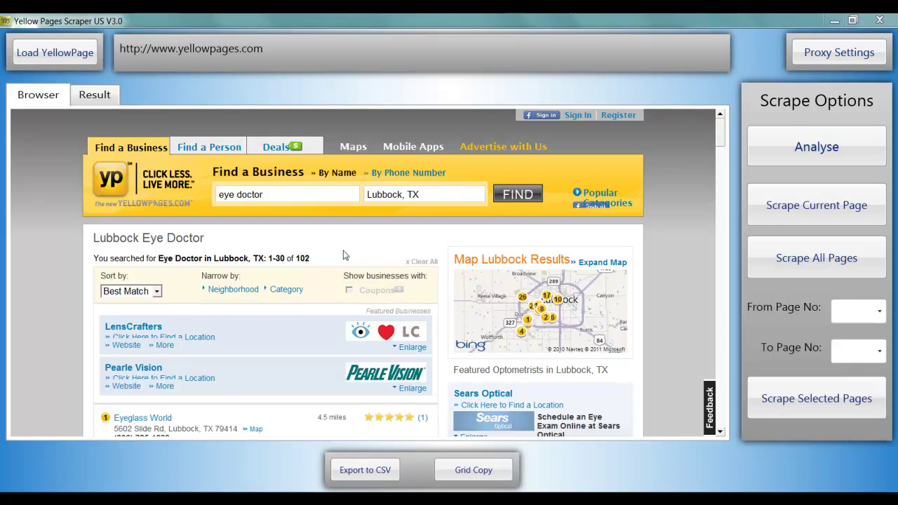
Analyse the eye doctor search results and scrape all pages, with the ending page number set to 4.
{"action": "left_click", "coordinate": [828, 162]}
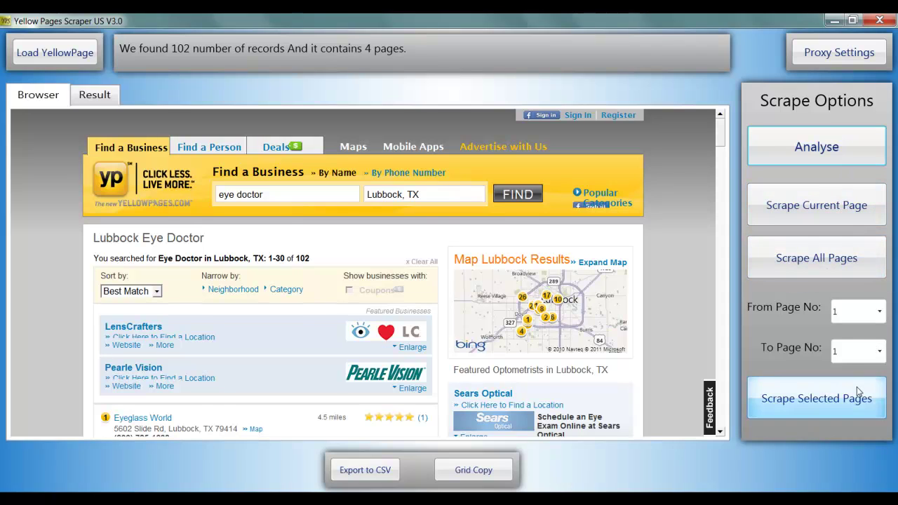
{"action": "left_click", "coordinate": [878, 353]}
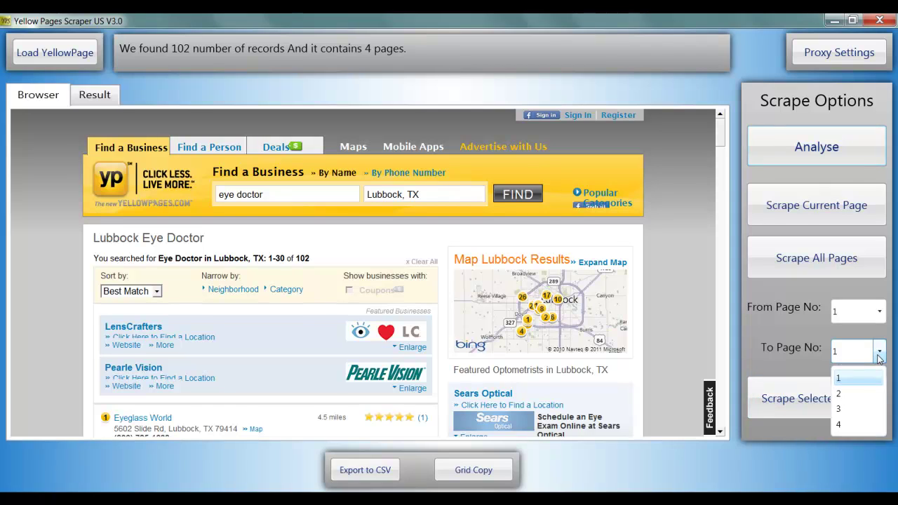
{"action": "left_click", "coordinate": [845, 424]}
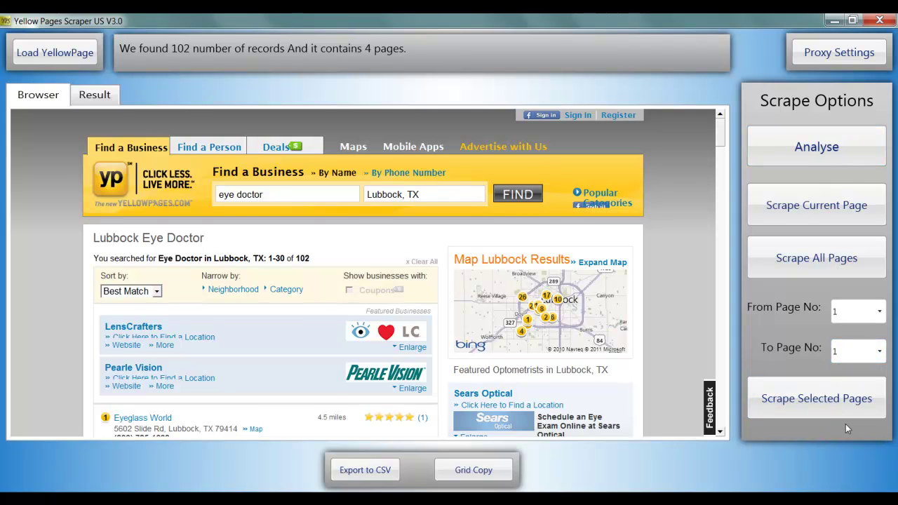
{"action": "left_click", "coordinate": [849, 259]}
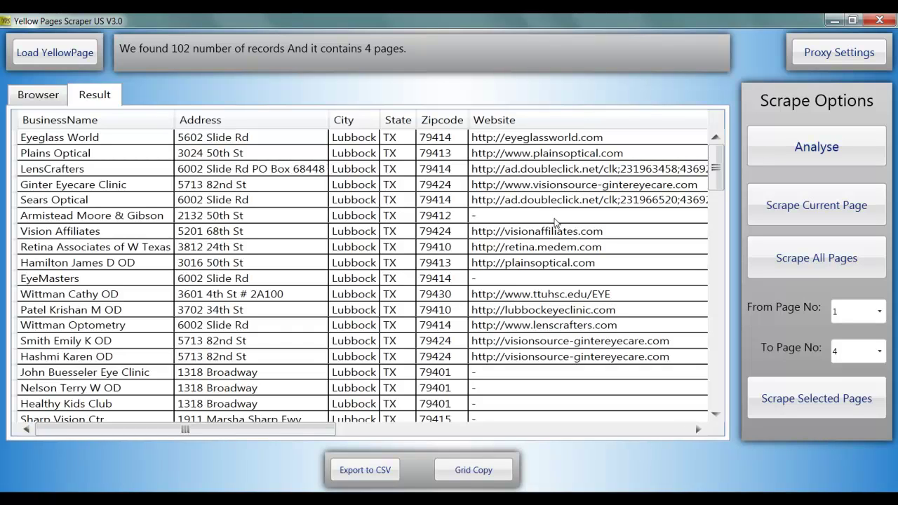
Export the scraped results to a CSV file named EyeDoc on the desktop.
{"action": "left_click", "coordinate": [361, 474]}
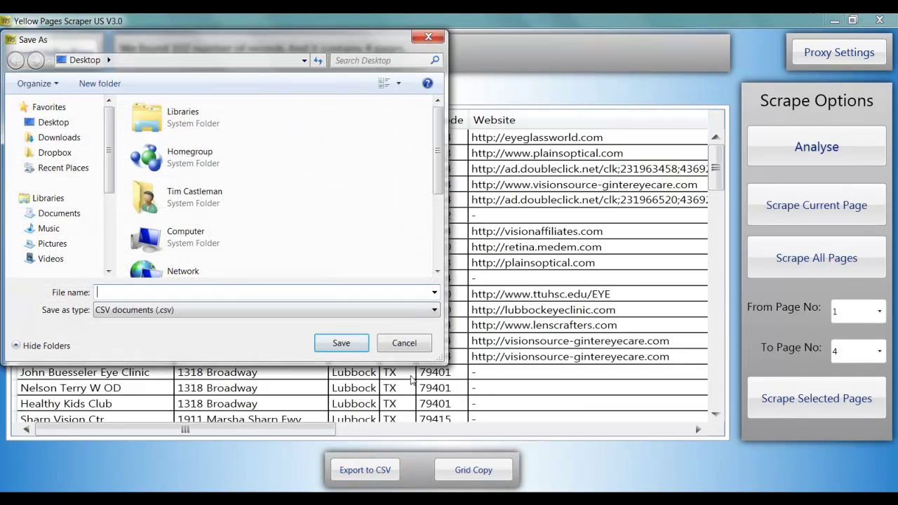
{"action": "type", "text": "EyeDoc"}
{"action": "key", "text": "Return"}
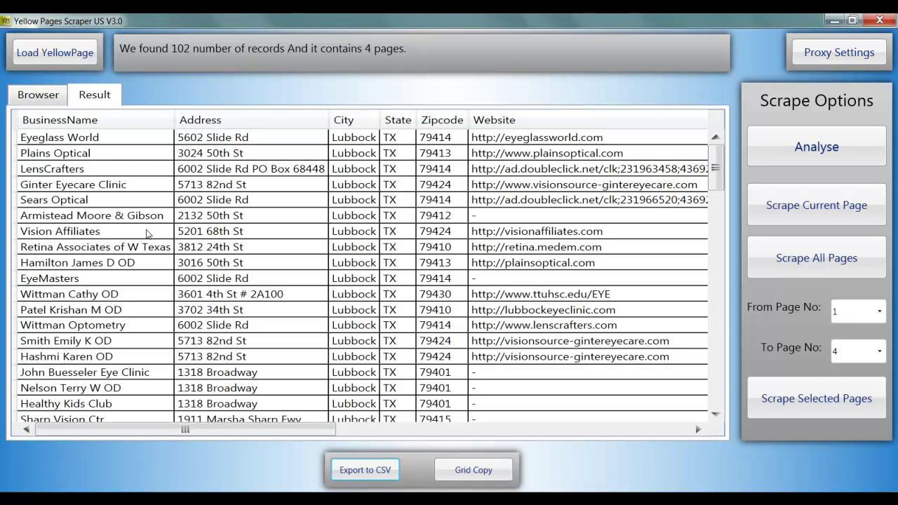
Minimize the scraper, close the Deal of the Day pop-up, and open the EyeDoc file in Excel from the desktop.
{"action": "left_click", "coordinate": [835, 20]}
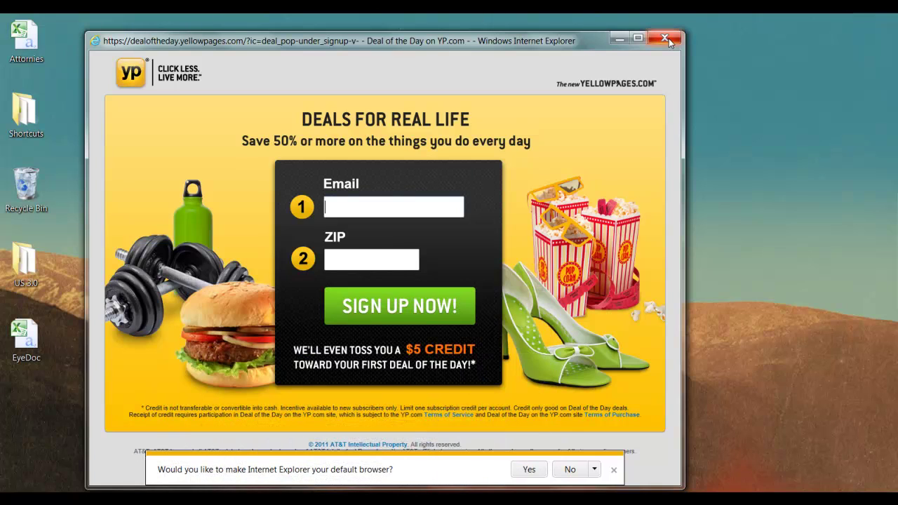
{"action": "left_click", "coordinate": [668, 38]}
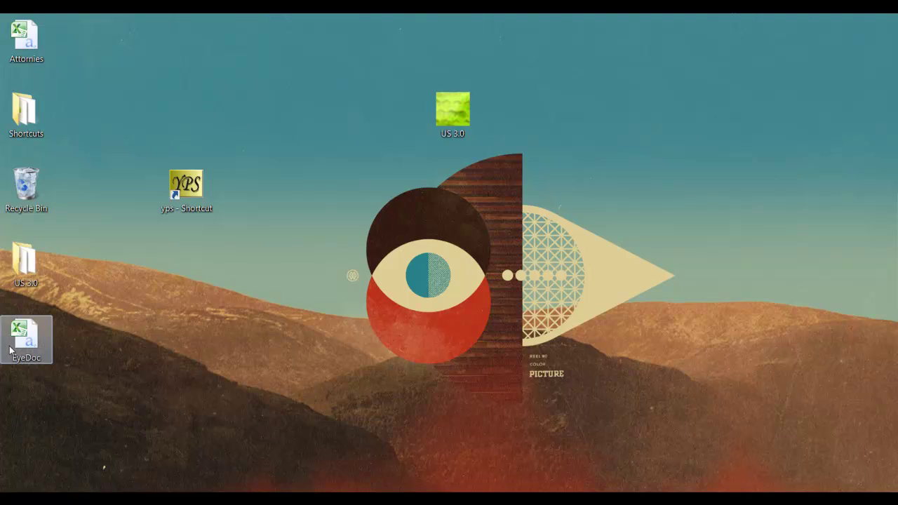
{"action": "double_click", "coordinate": [10, 340]}
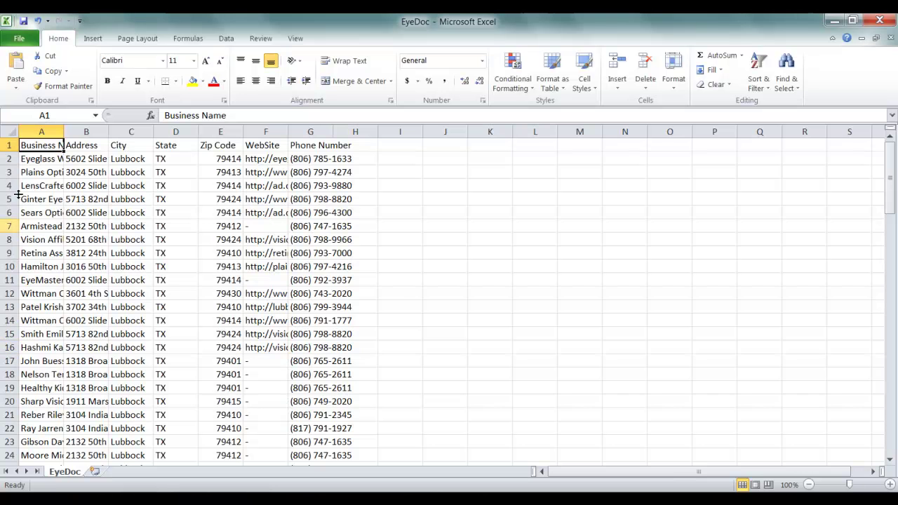
Widen all columns of the EyeDoc sheet together so the business details are easier to read.
{"action": "left_click", "coordinate": [8, 132]}
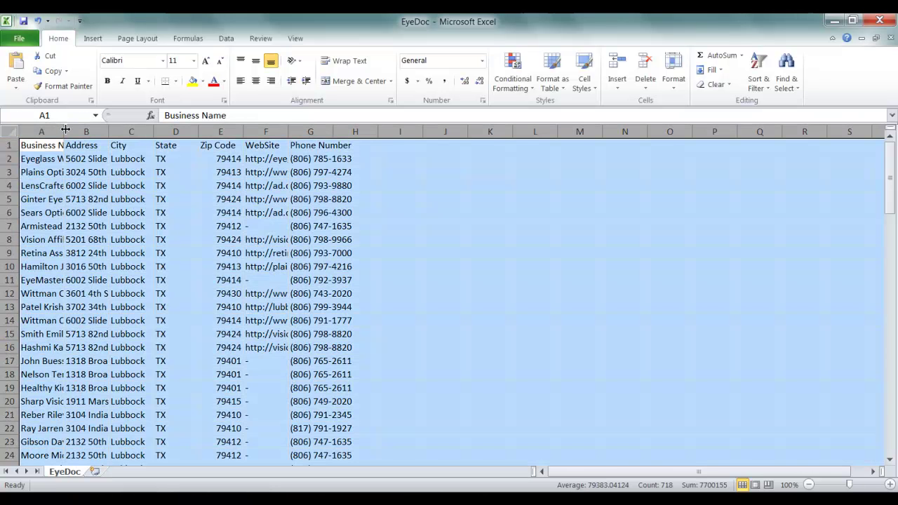
{"action": "double_click", "coordinate": [64, 131]}
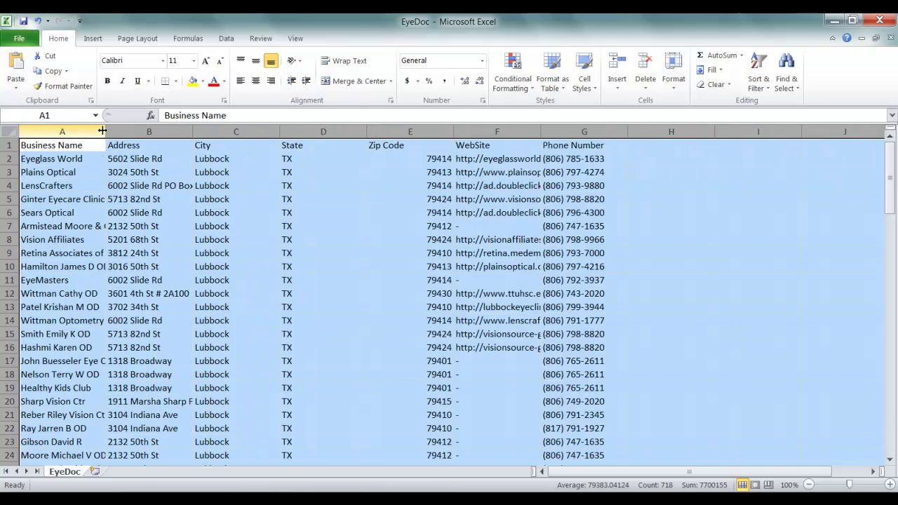
{"action": "left_click_drag", "start_coordinate": [106, 131], "coordinate": [132, 131]}
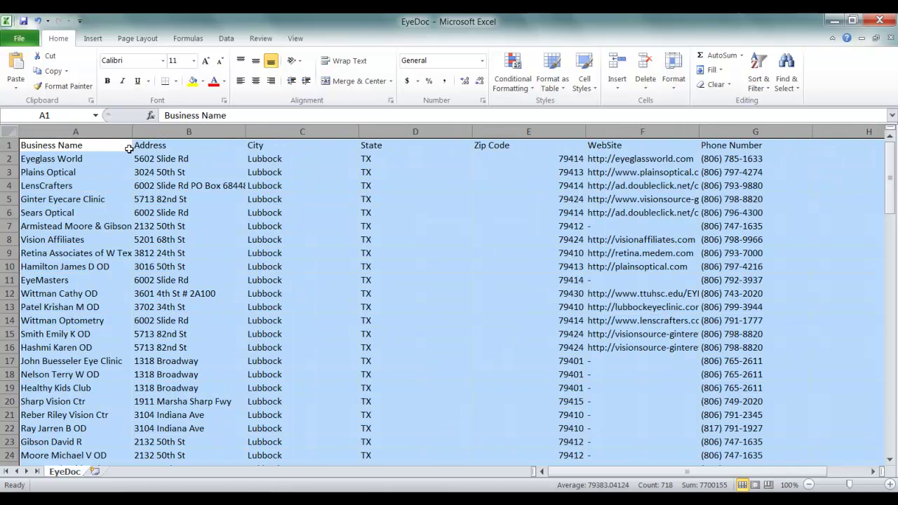
{"action": "left_click", "coordinate": [128, 146]}
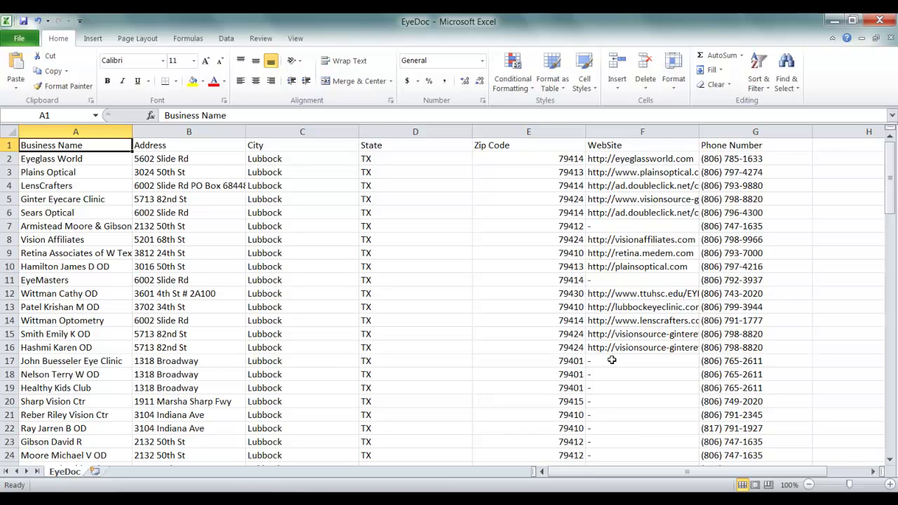
Review the Phone Number column in EyeDoc, and close both the EyeDoc and Attornies workbooks without saving changes.
{"action": "left_click", "coordinate": [756, 132]}
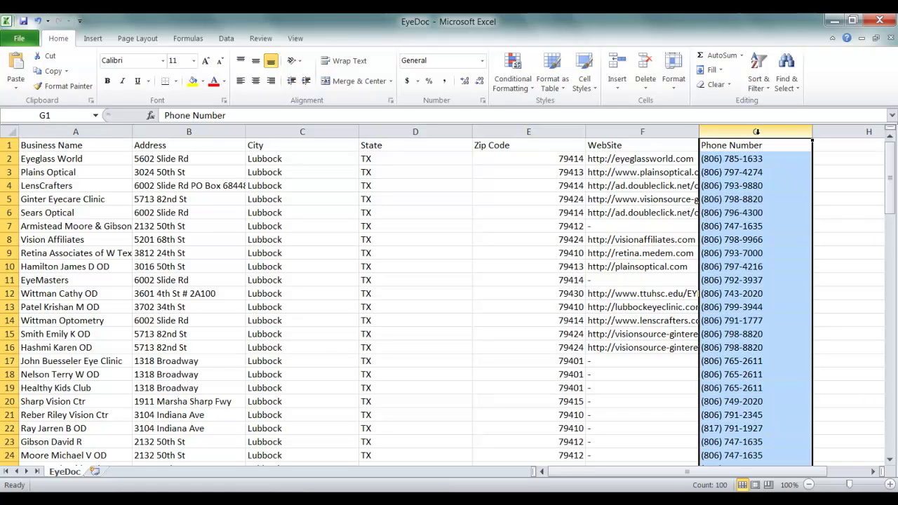
{"action": "left_click", "coordinate": [881, 21]}
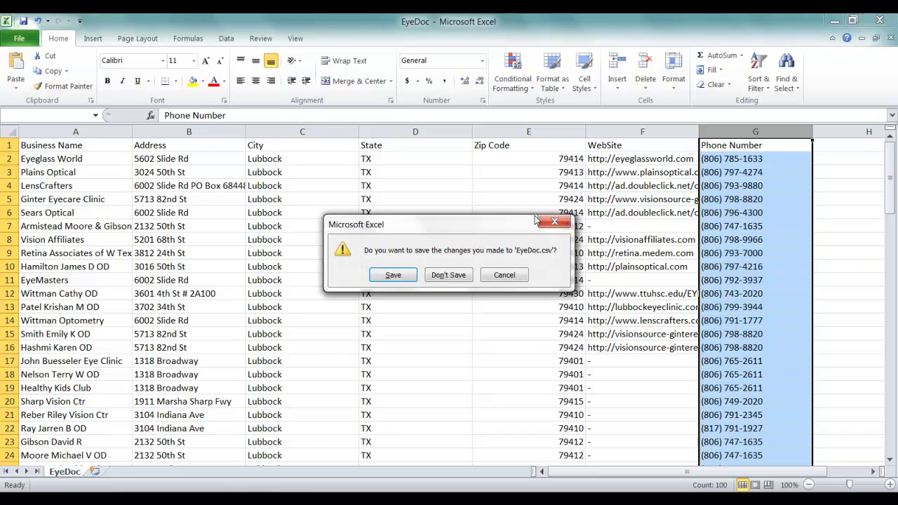
{"action": "left_click", "coordinate": [448, 275]}
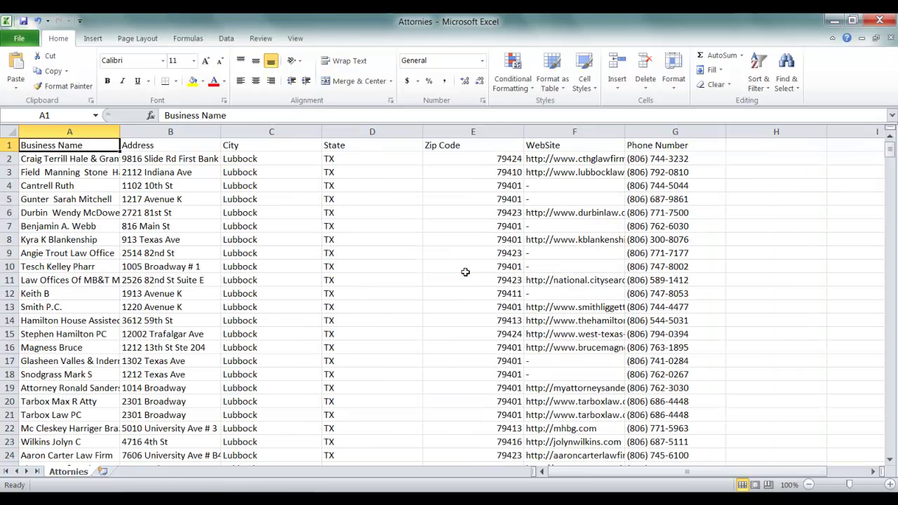
{"action": "left_click", "coordinate": [879, 23]}
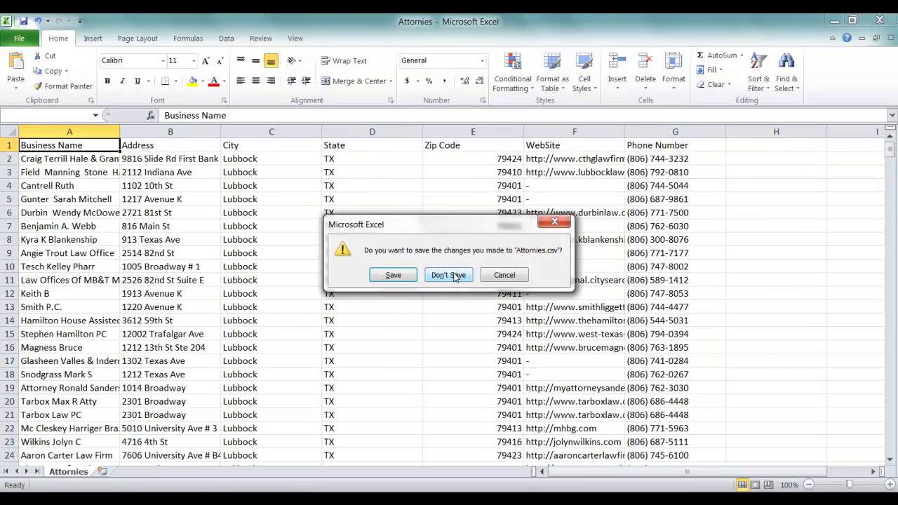
{"action": "left_click", "coordinate": [453, 276]}
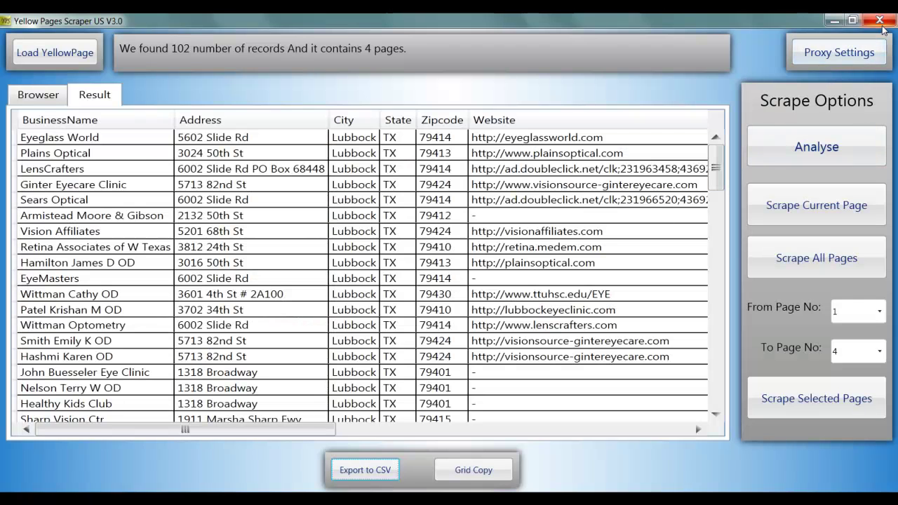
Exit Yellow Pages Scraper and tell the Program Compatibility Assistant that the program worked correctly.
{"action": "left_click", "coordinate": [881, 21]}
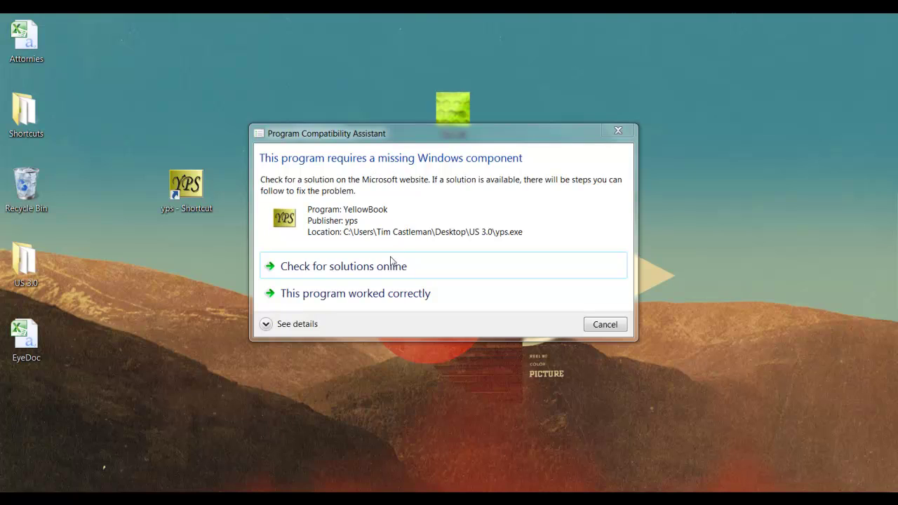
{"action": "left_click", "coordinate": [365, 295]}
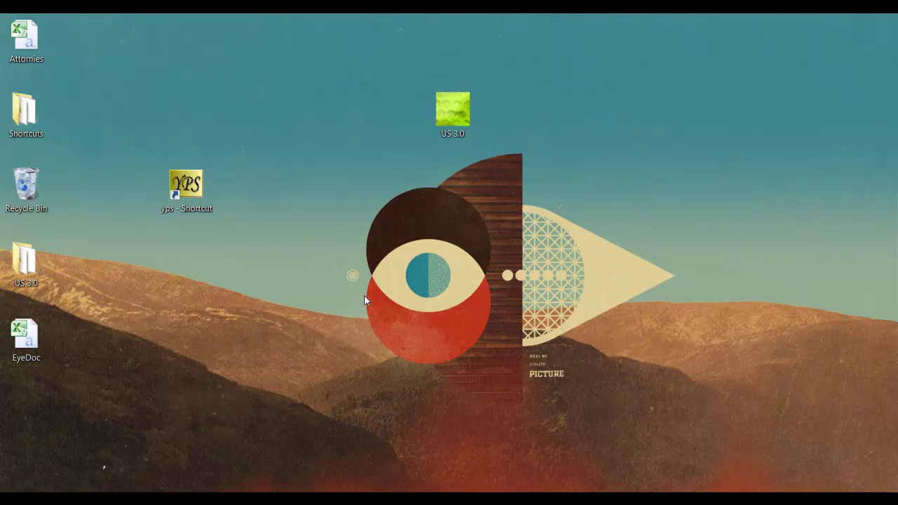